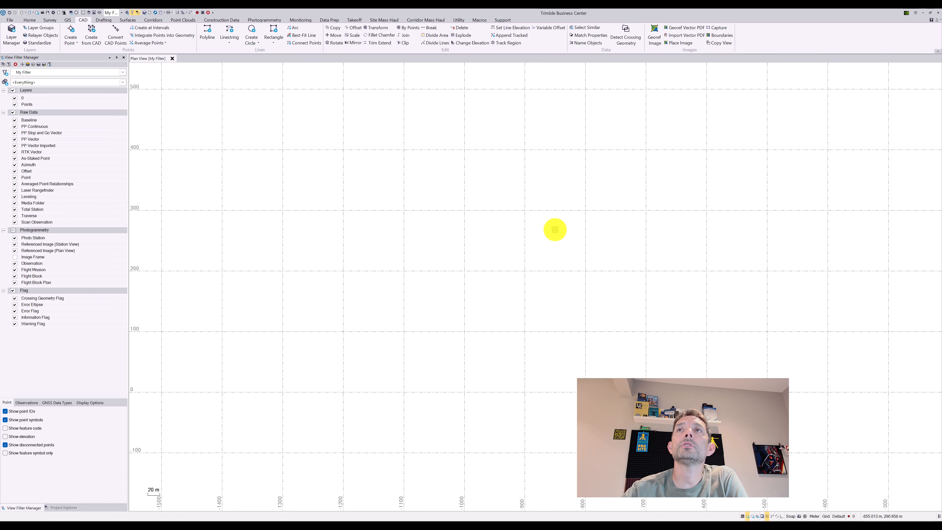
Step: Draw an open, arch-shaped polyline on layer 0 with seven vertices spanning most of the plan view
left_click(212, 35)
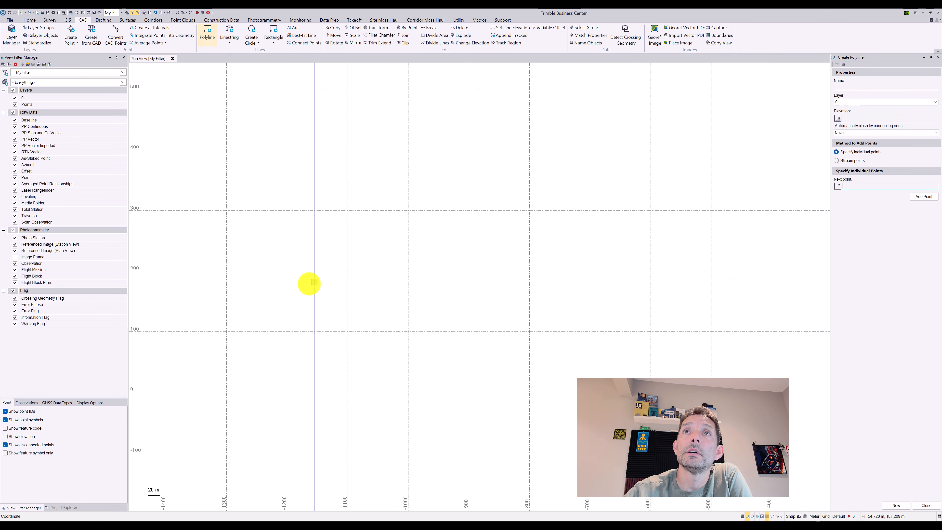
left_click(238, 323)
left_click(304, 251)
left_click(440, 216)
left_click(574, 209)
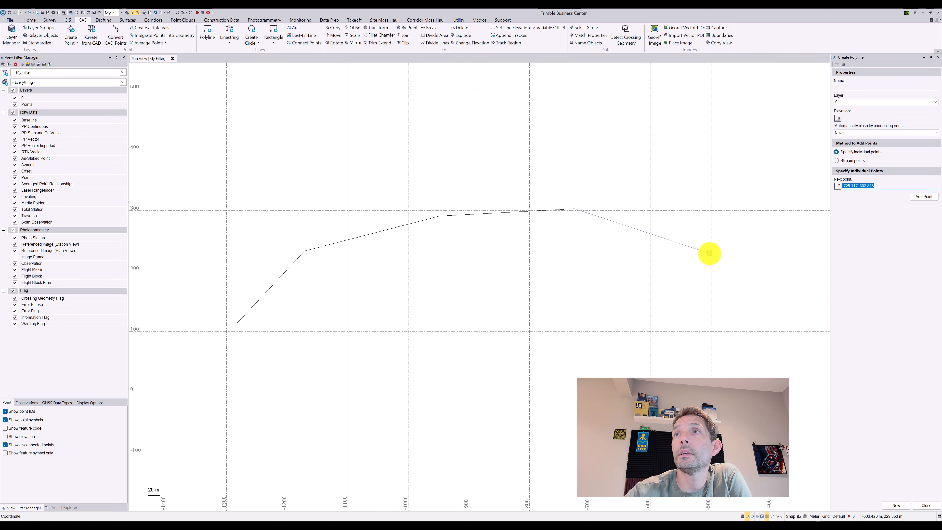
left_click(711, 254)
left_click(753, 322)
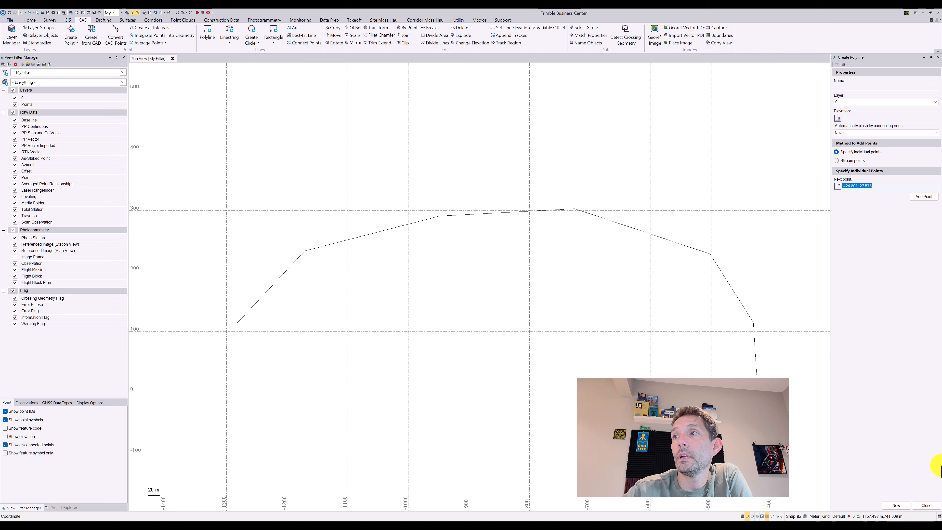
left_click(897, 506)
Step: Draw two straight two-point polylines, one crossing the arched line near its right end and one near its left end
left_click(614, 351)
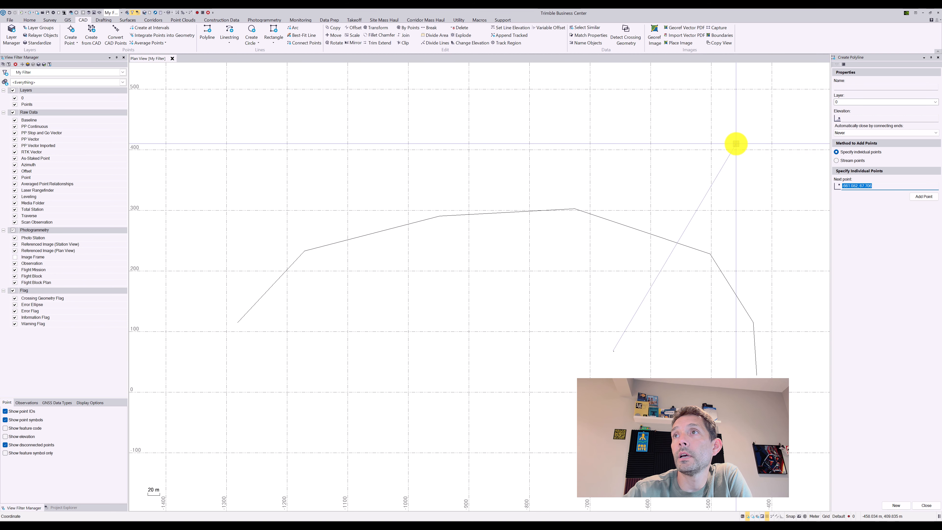
left_click(737, 144)
left_click(905, 505)
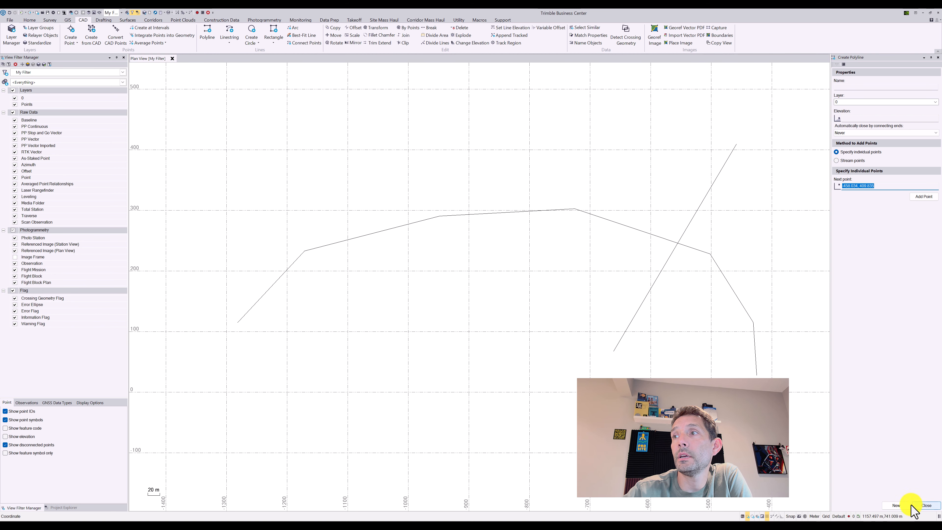
left_click(339, 318)
left_click(300, 175)
left_click(896, 506)
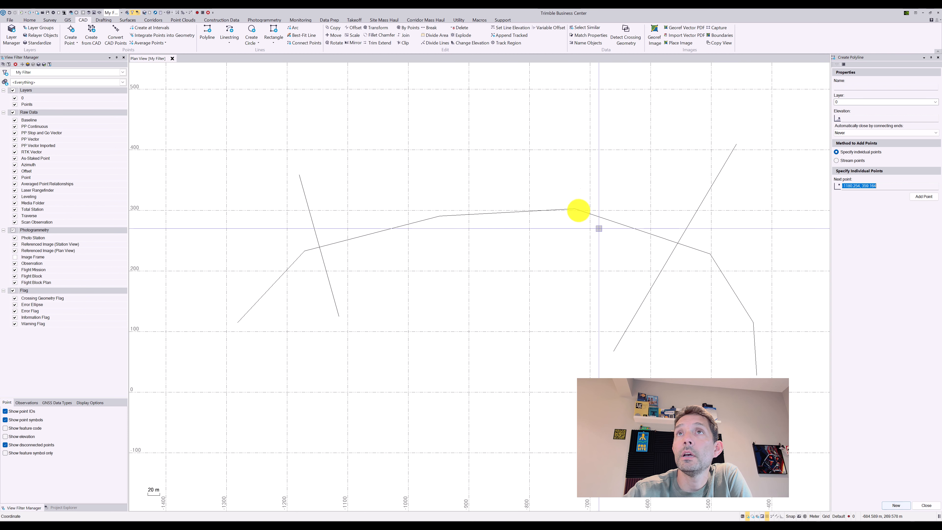
Step: Create a rectangle around the middle of the arched polyline so that its two vertical sides cross the line
left_click(272, 29)
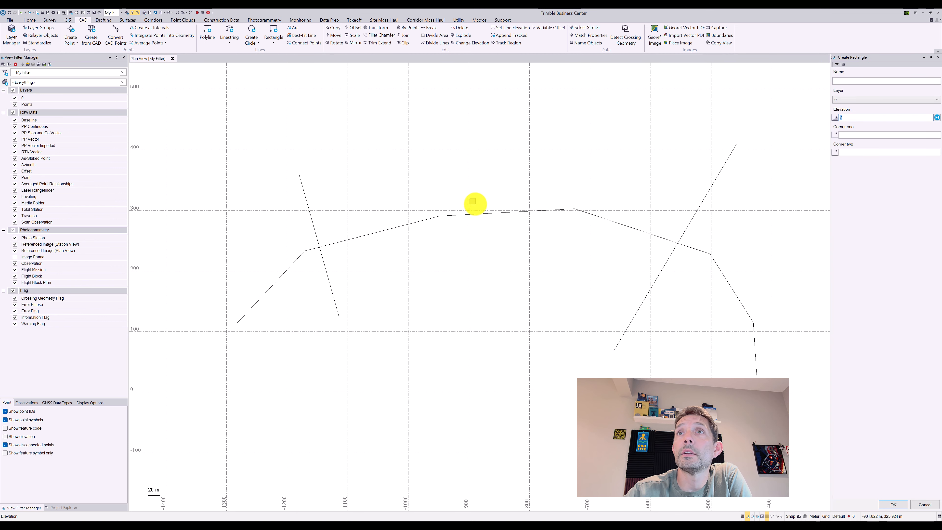
left_click(864, 136)
left_click(386, 179)
left_click(539, 277)
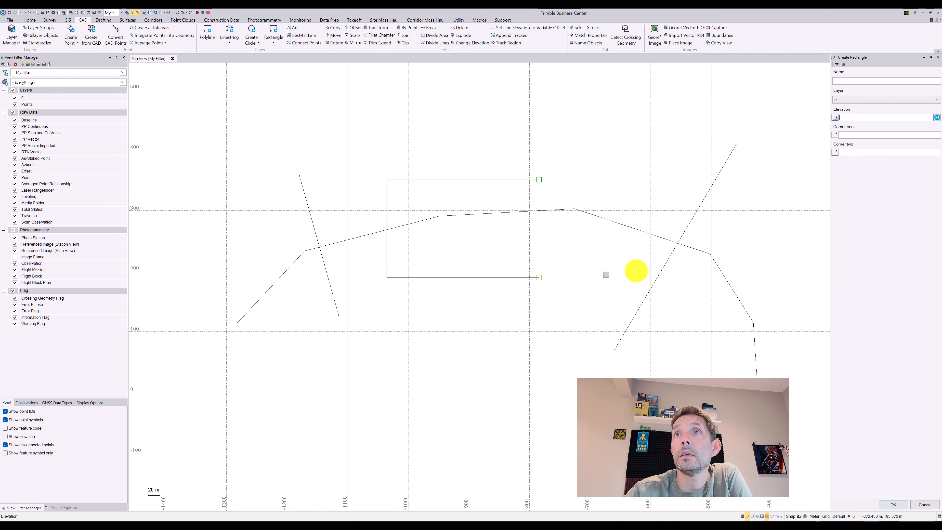
Step: Create a circle of about 227 m radius centred near -603, 121, overlapping the rectangle, the arched polyline and the right diagonal line
left_click(249, 40)
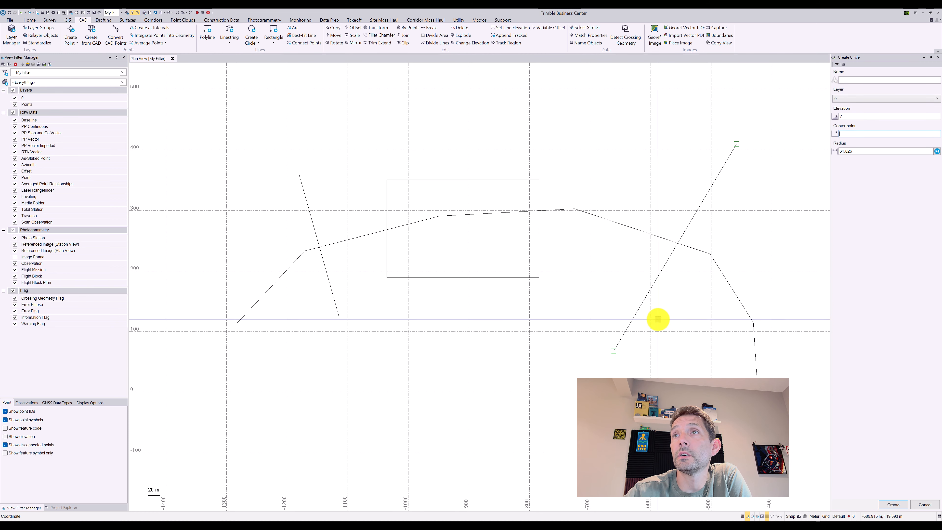
left_click(648, 318)
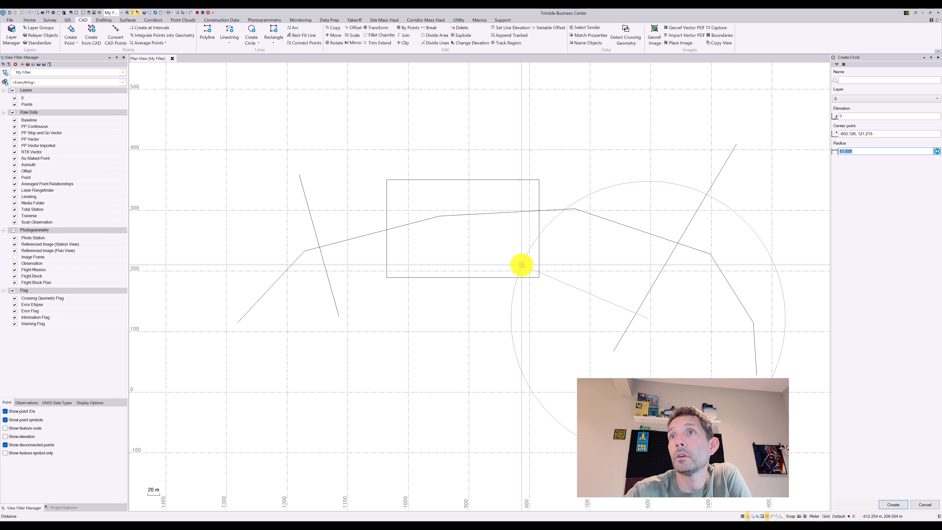
left_click(522, 265)
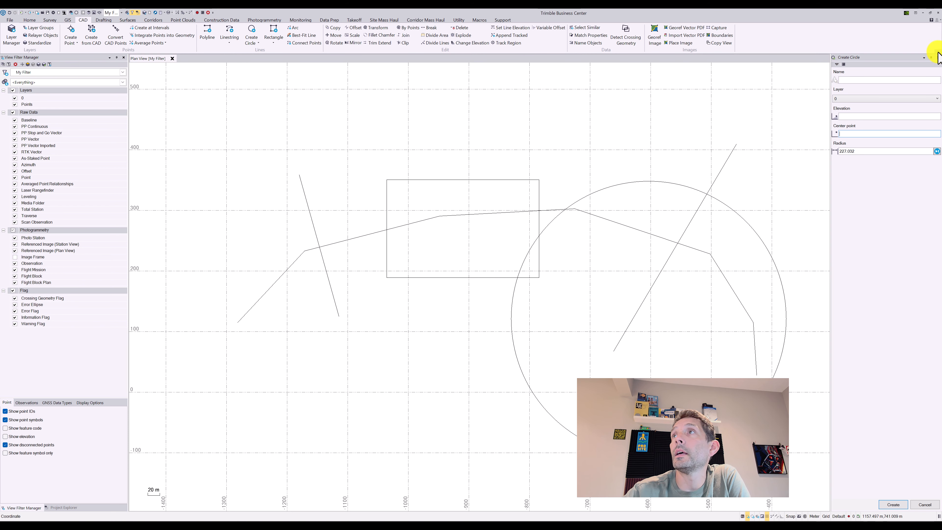
left_click(926, 505)
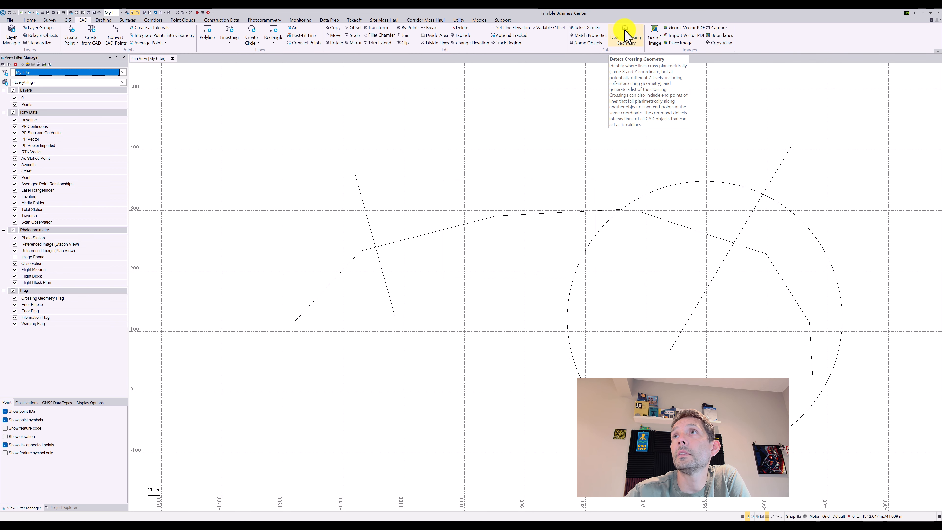
Step: Run Detect Crossing Geometry on all five drawn objects with no vertical tolerance, and widen the results table
left_click(626, 36)
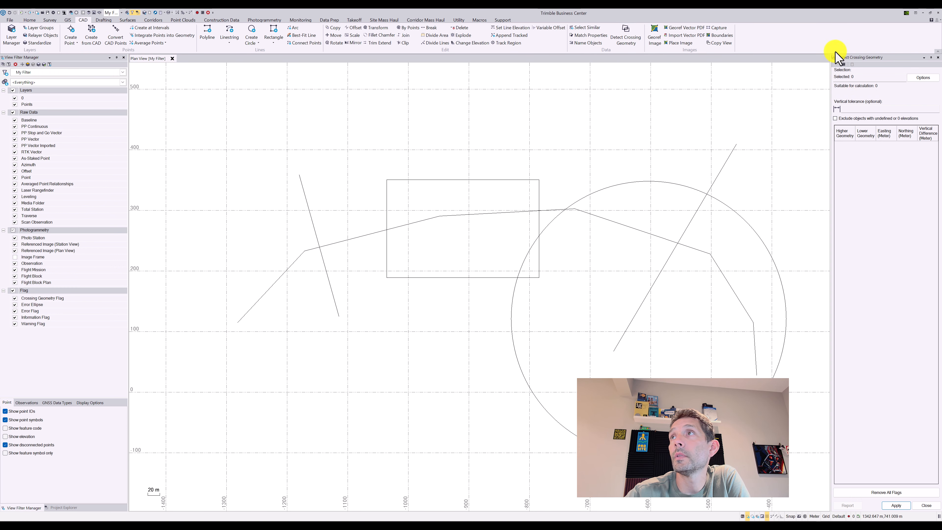
left_click(862, 80)
left_click_drag(794, 120, 311, 369)
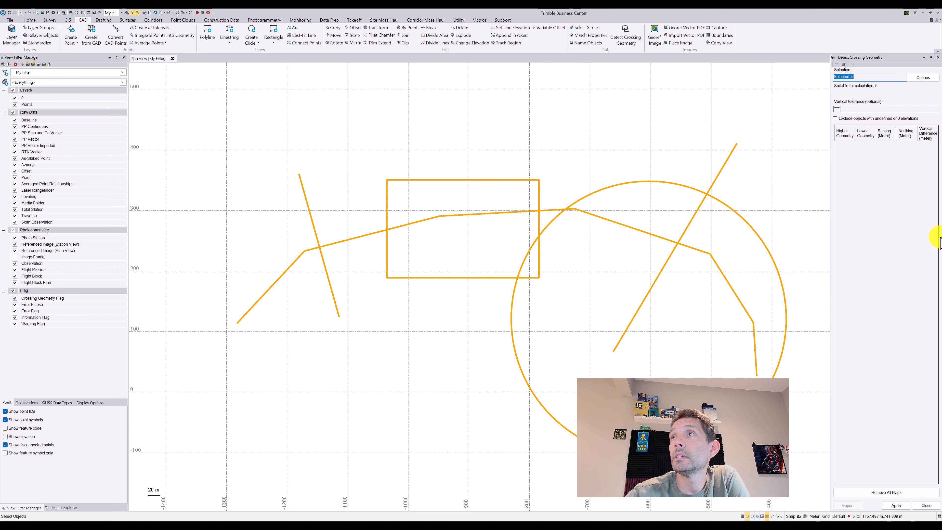
left_click(901, 505)
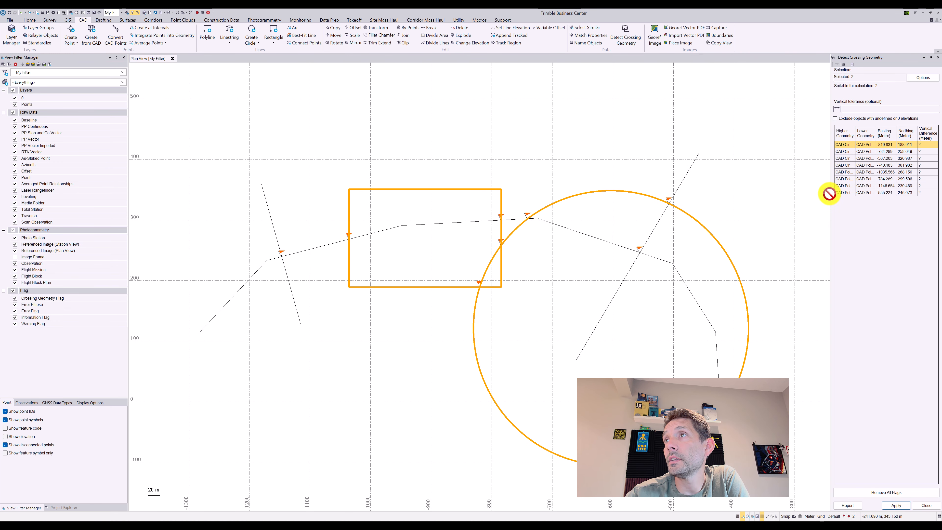
left_click_drag(831, 195, 762, 195)
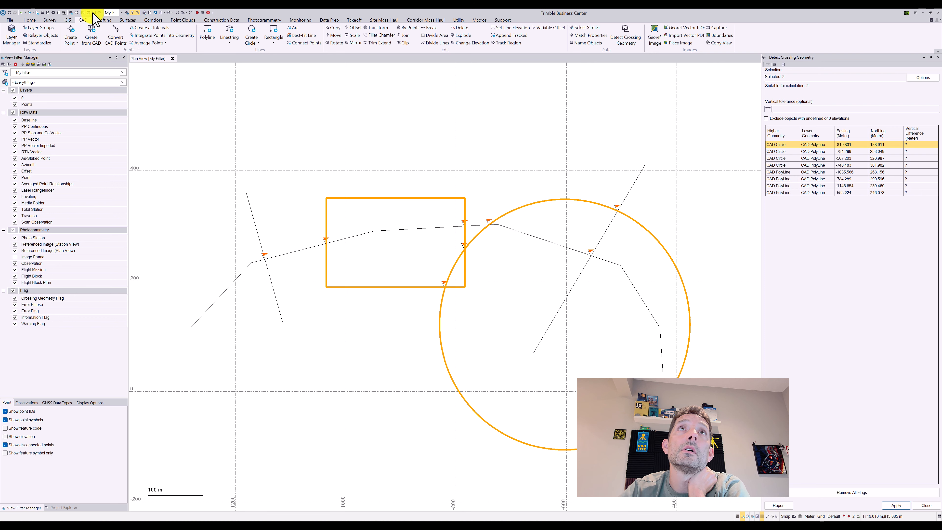
Step: Check the coordinate display order and decimal precision in the project's unit settings without changing them
left_click(53, 12)
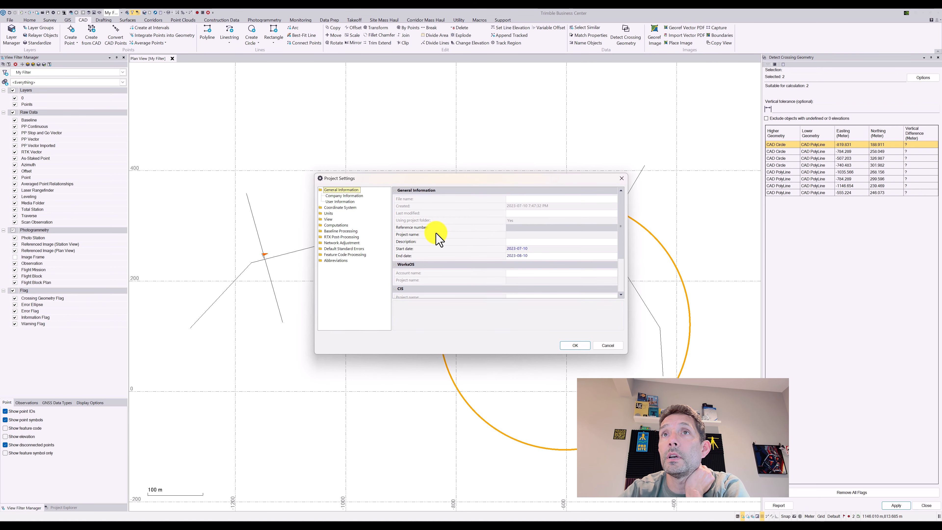
left_click(328, 213)
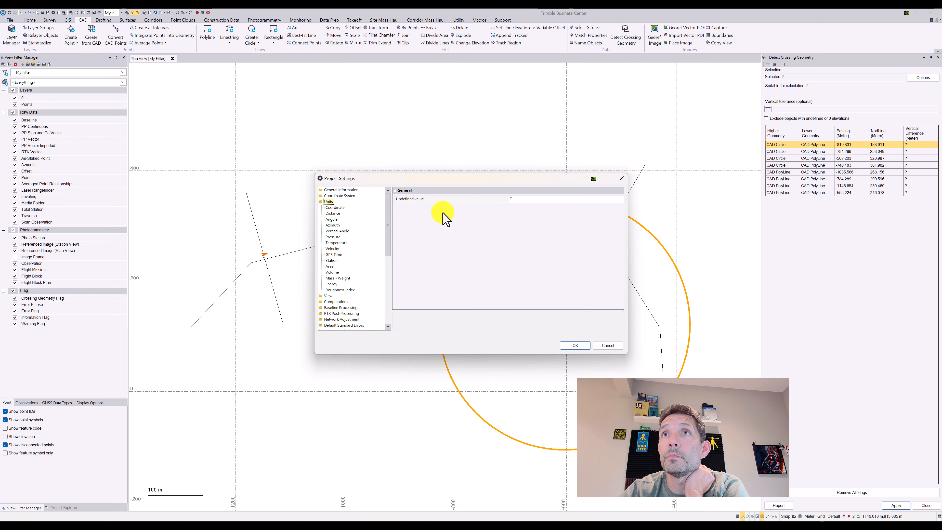
left_click(335, 208)
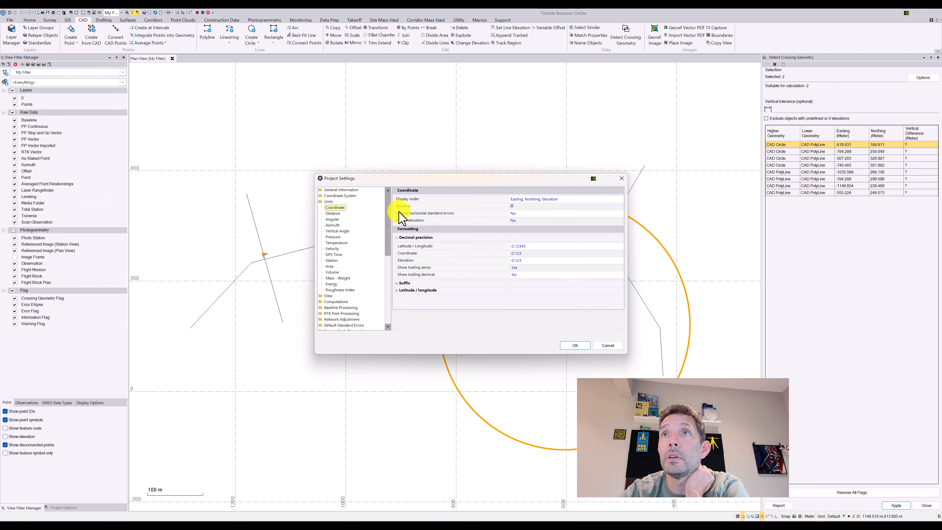
left_click(622, 179)
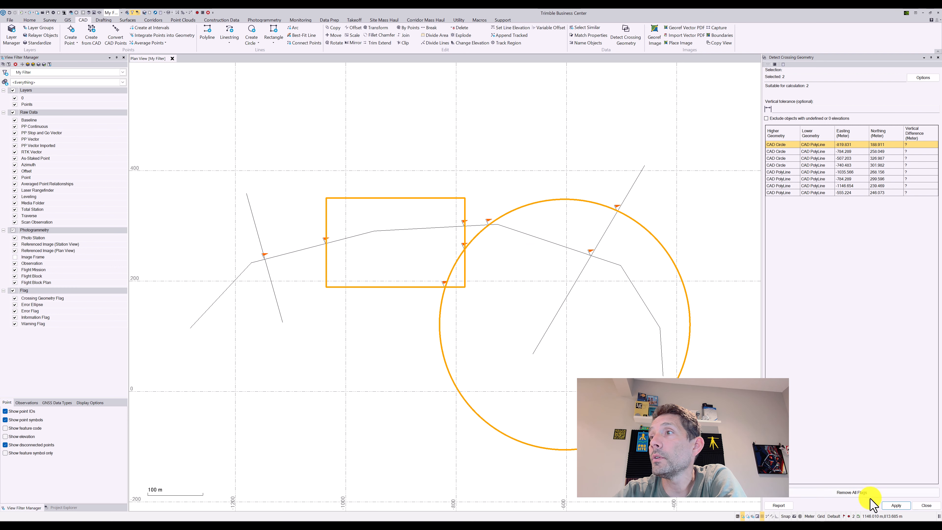
Step: Generate the crossing geometry report and export it to Excel as Crossing Geometry Report.xlsx on the Desktop
left_click(779, 506)
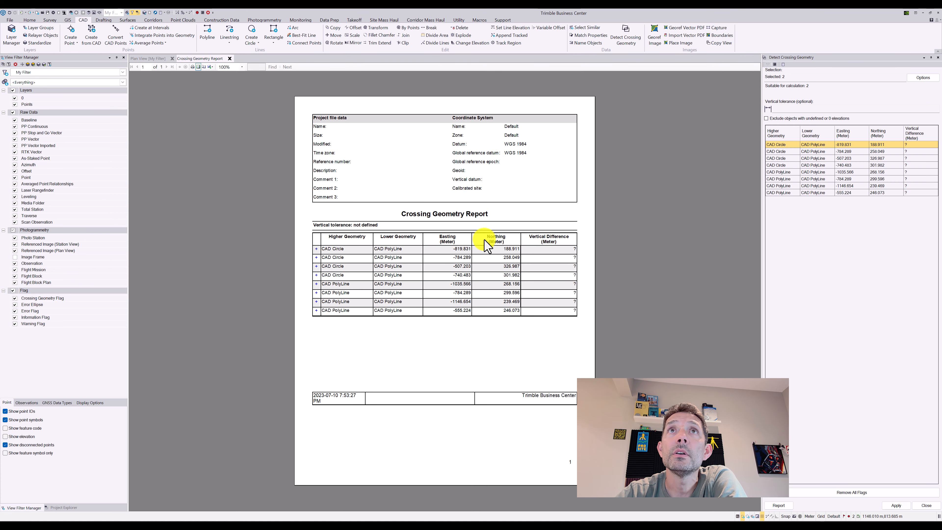
left_click(211, 67)
left_click(223, 82)
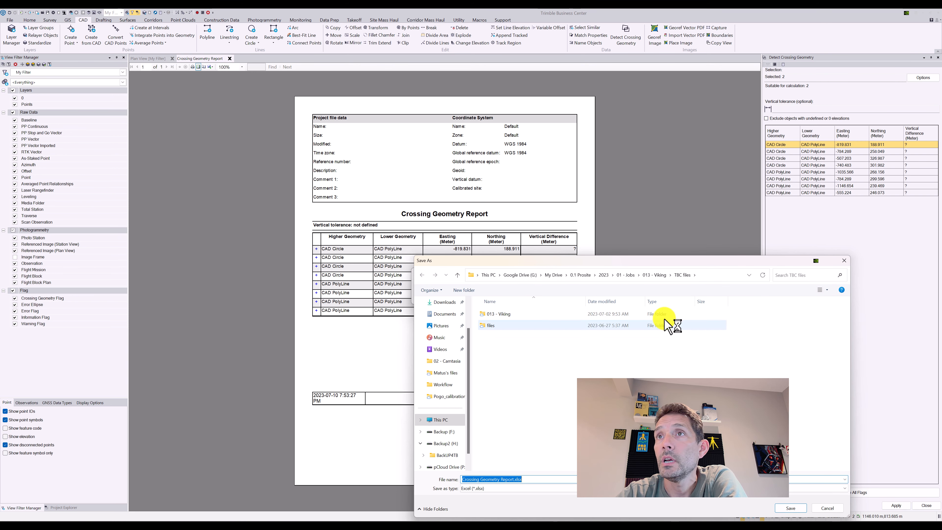
scroll(448, 357, "up", 2)
left_click(445, 349)
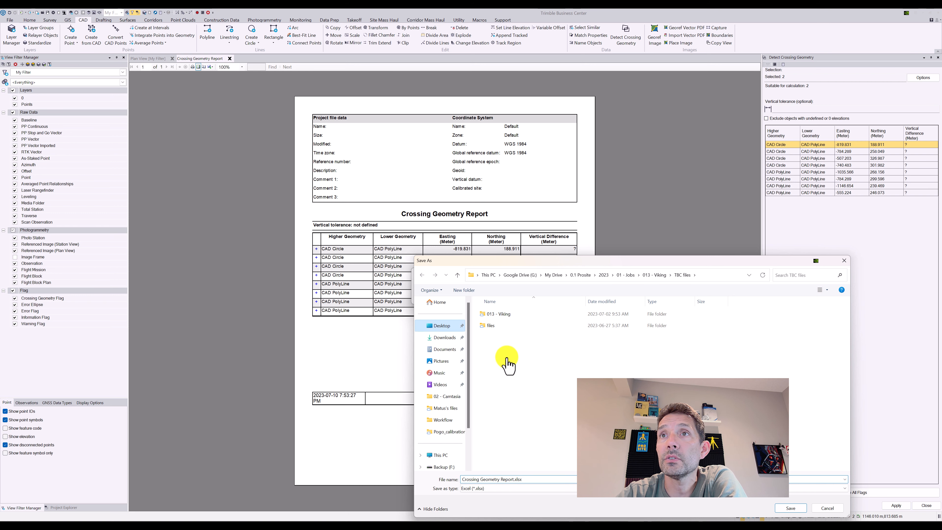
left_click(791, 508)
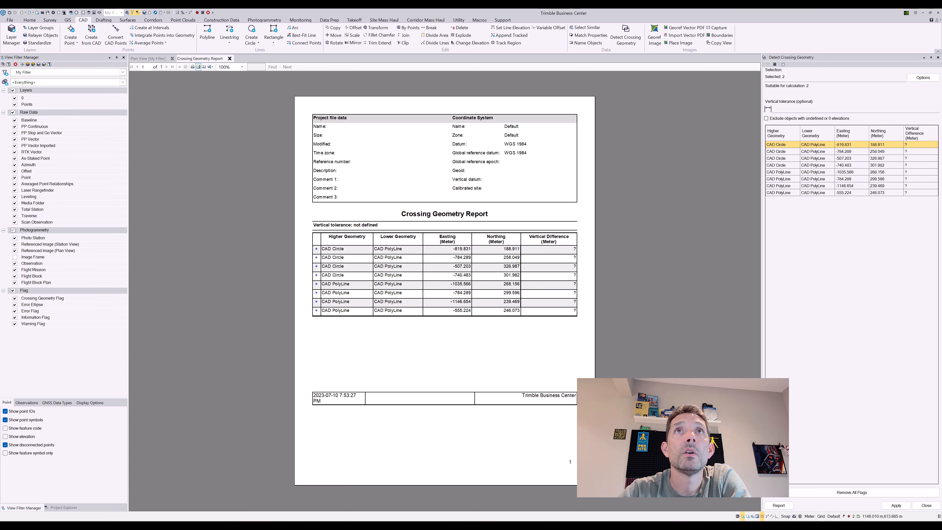
Step: Inspect the exported Crossing Geometry Report.xlsx, close it and return to the plan view
left_click(212, 66)
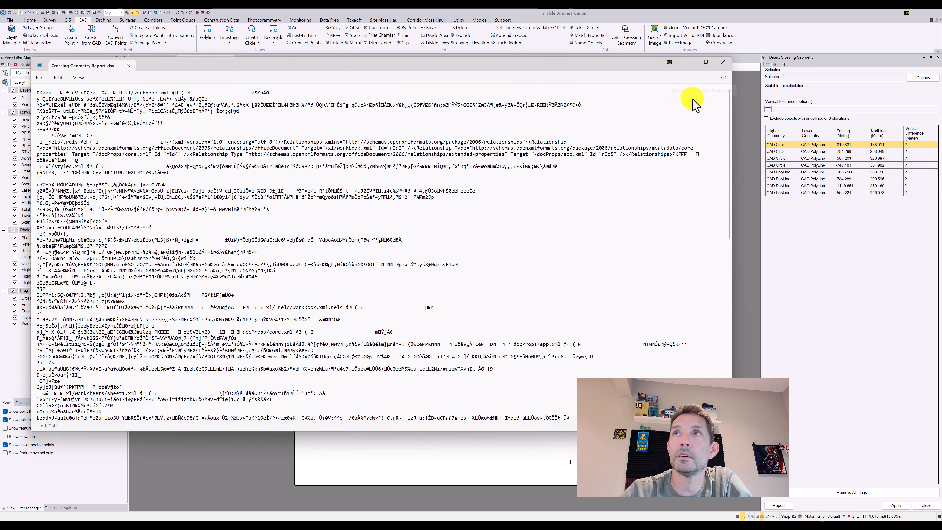
left_click(723, 62)
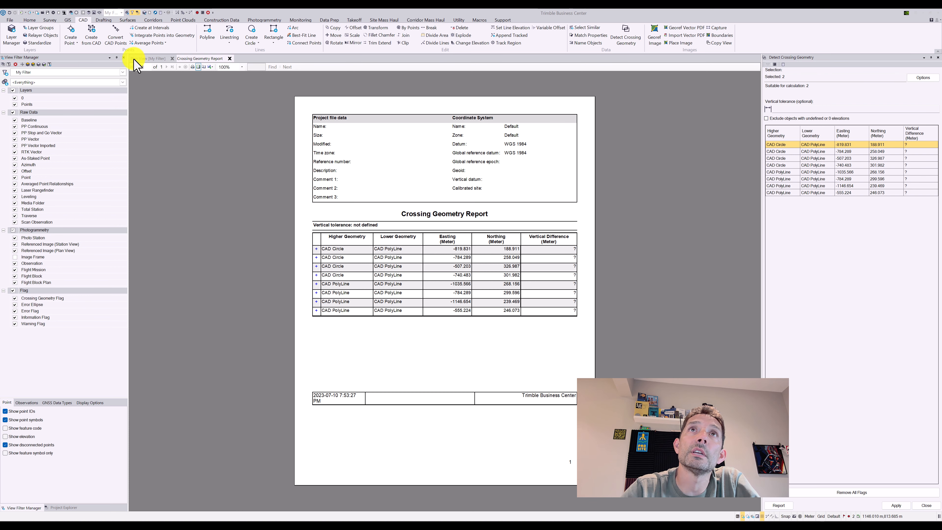
left_click(153, 60)
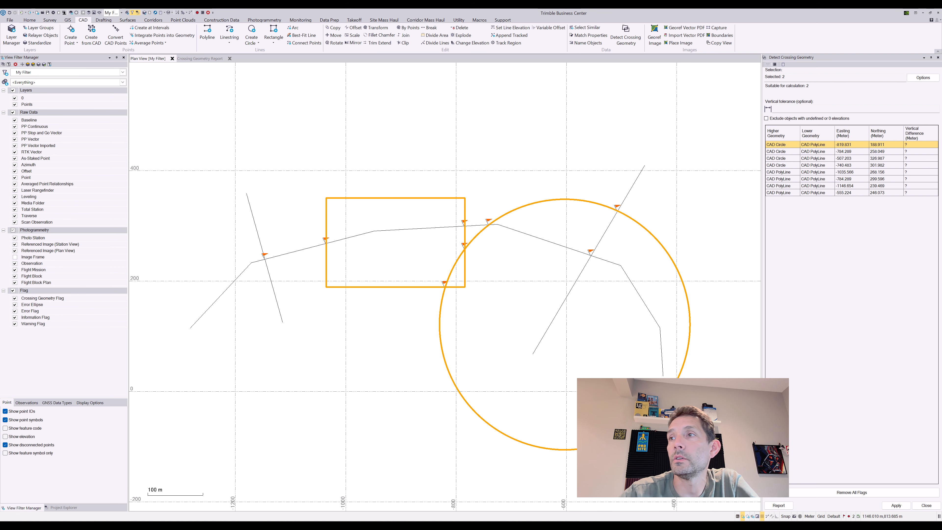
Step: Enable the Intersection point object snap in the running snap modes
left_click(785, 516)
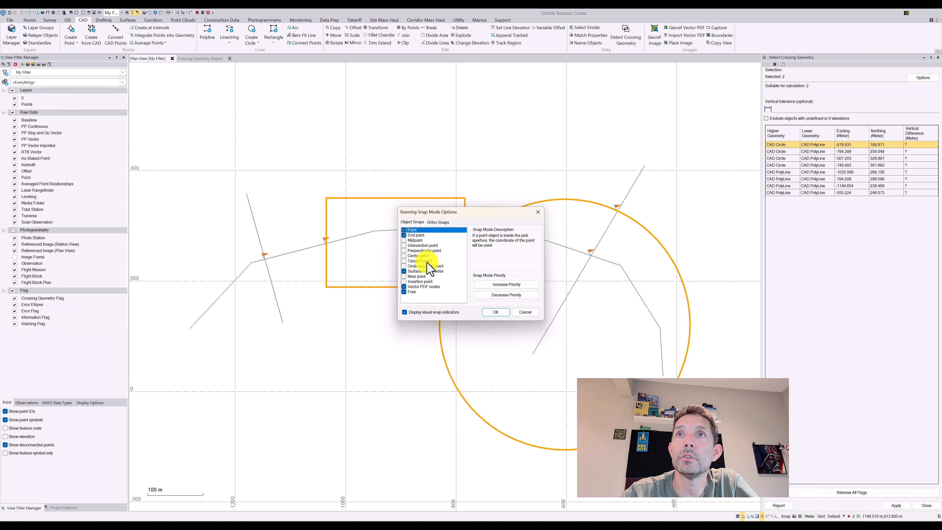
left_click(422, 245)
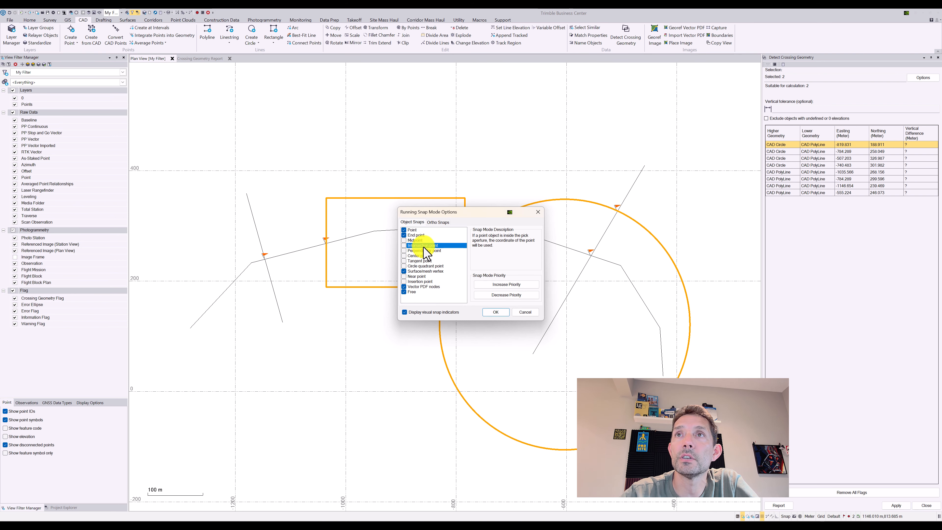
left_click(496, 312)
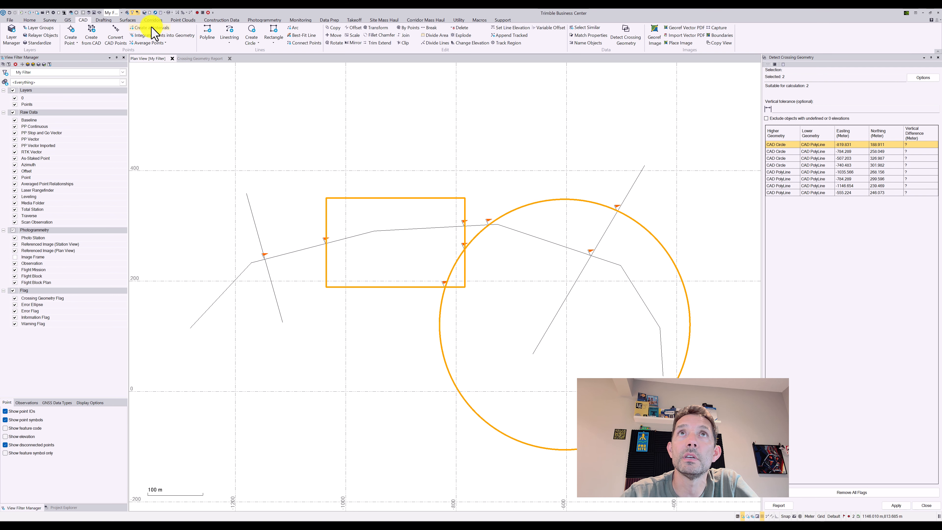
Step: Pick the crossing of the right diagonal and the arched polyline for new point 1, and compare its coordinates with the crossing geometry report
left_click(71, 32)
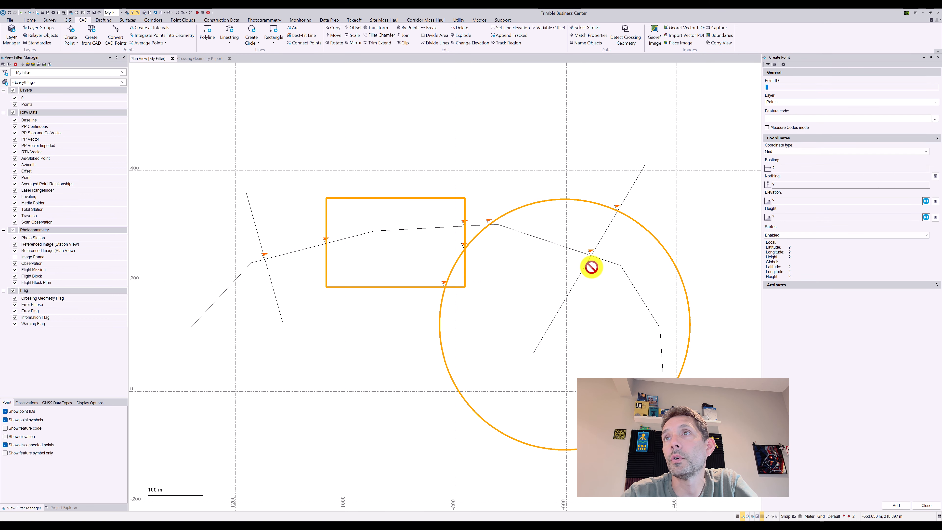
left_click(589, 254)
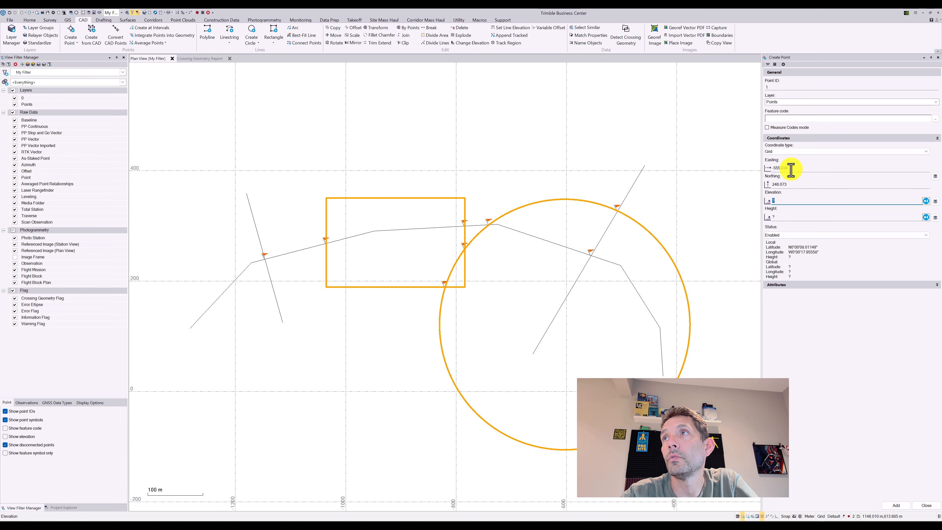
left_click(204, 58)
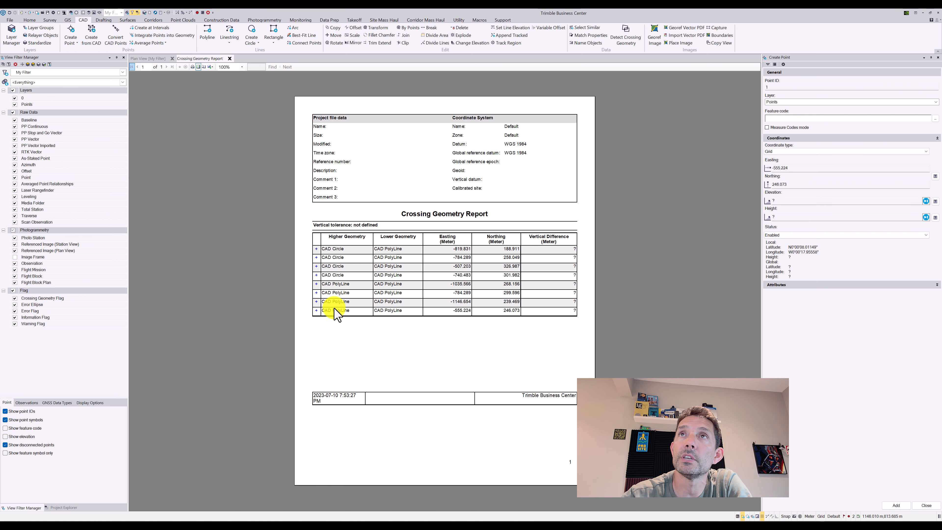
left_click(162, 60)
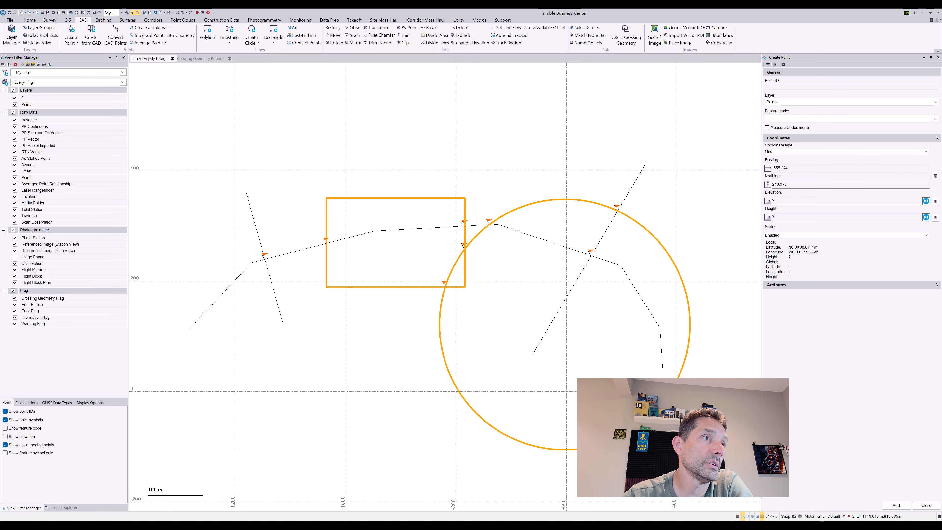
Step: Read the Detect and Report on Crossing Geometry help topic, including supported geometry types, vertical tolerance, flags and steps for fixing crossings
key("alt+Tab")
scroll(548, 149, "up", 12)
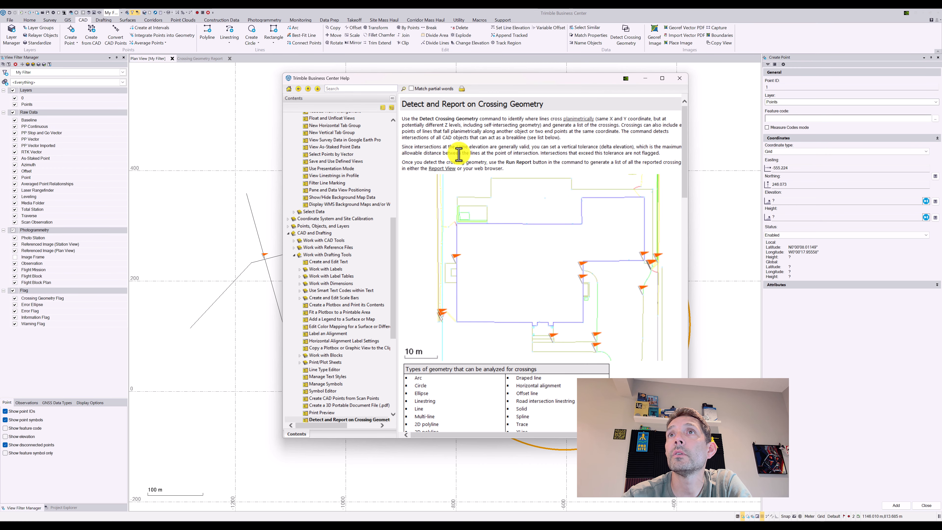
scroll(445, 174, "down", 5)
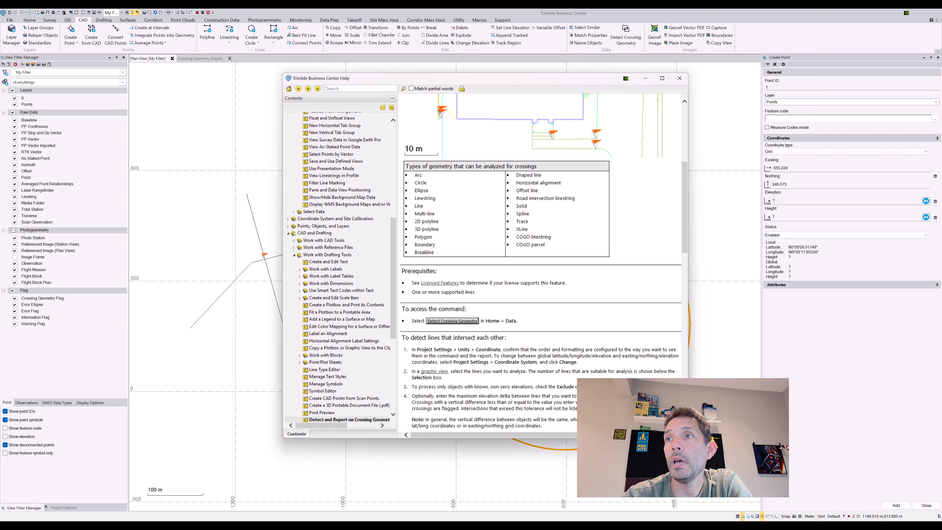
left_click_drag(688, 423, 737, 493)
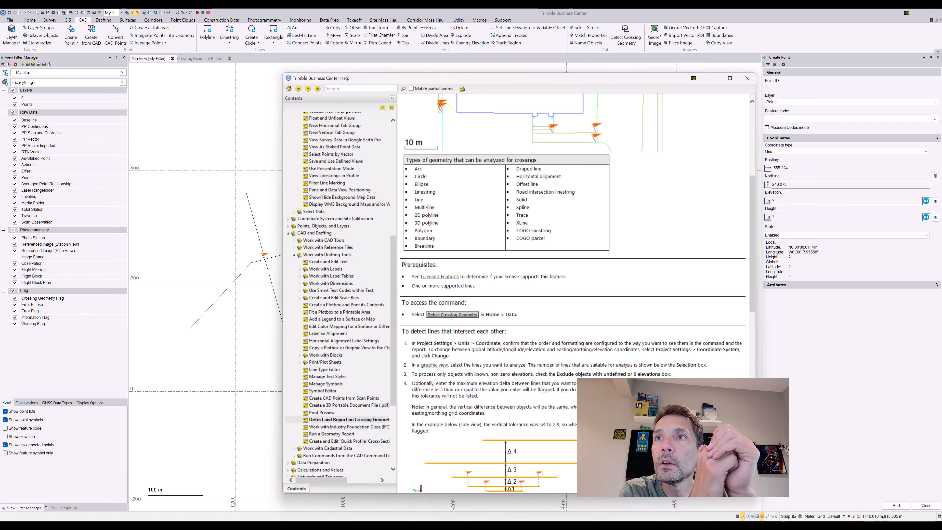
scroll(712, 377, "down", 10)
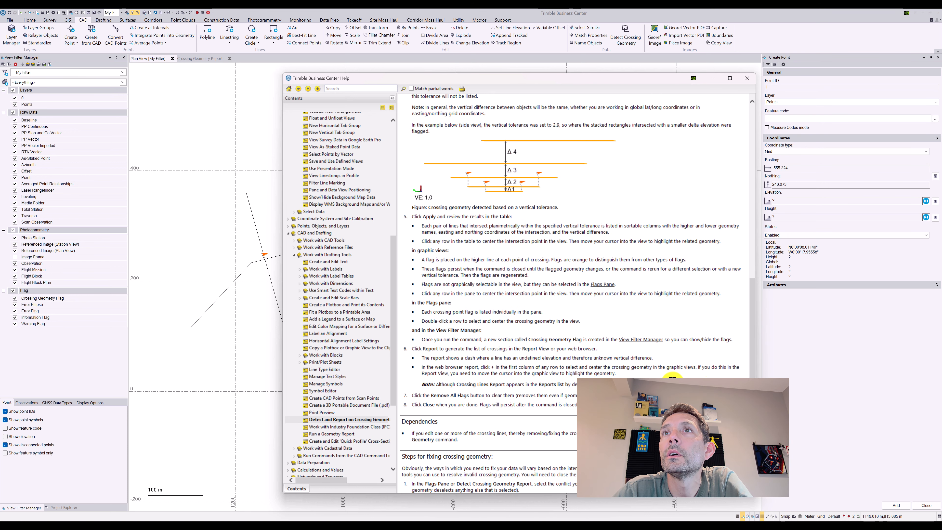
scroll(673, 376, "down", 5)
scroll(672, 376, "down", 1)
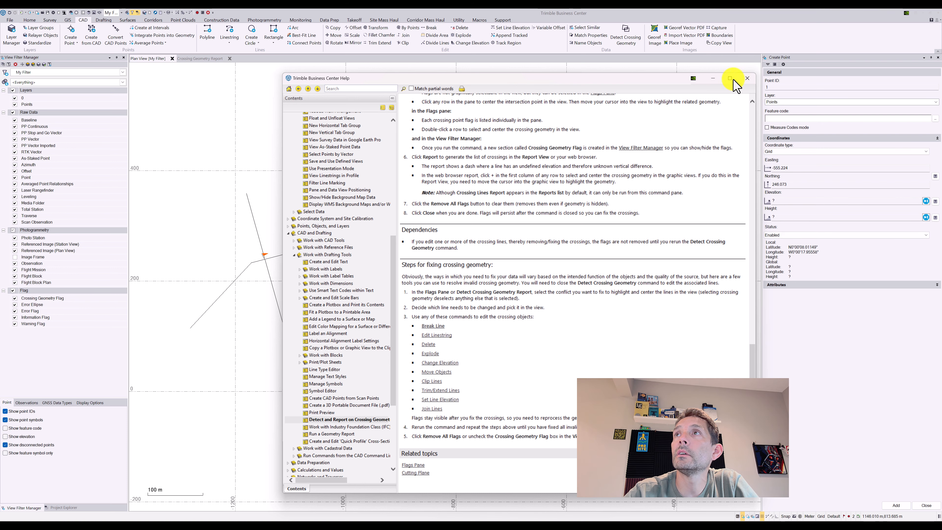
left_click(713, 79)
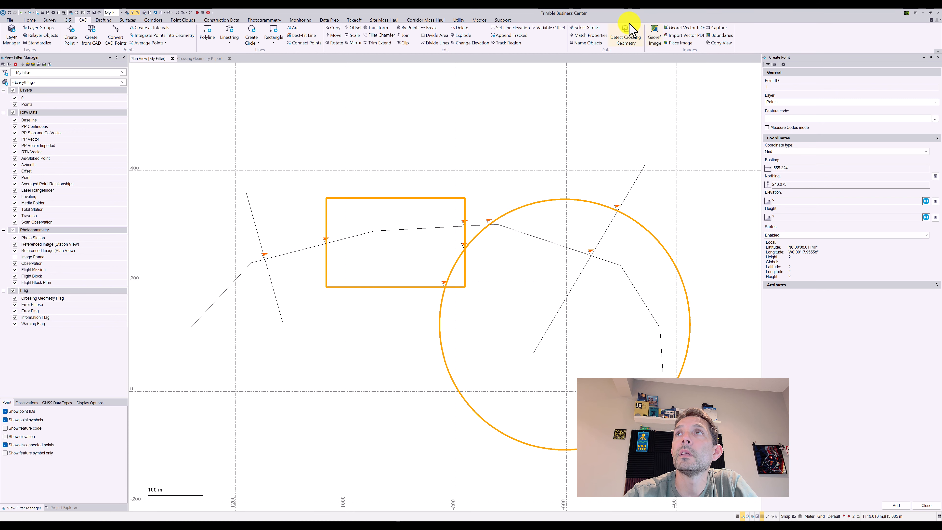